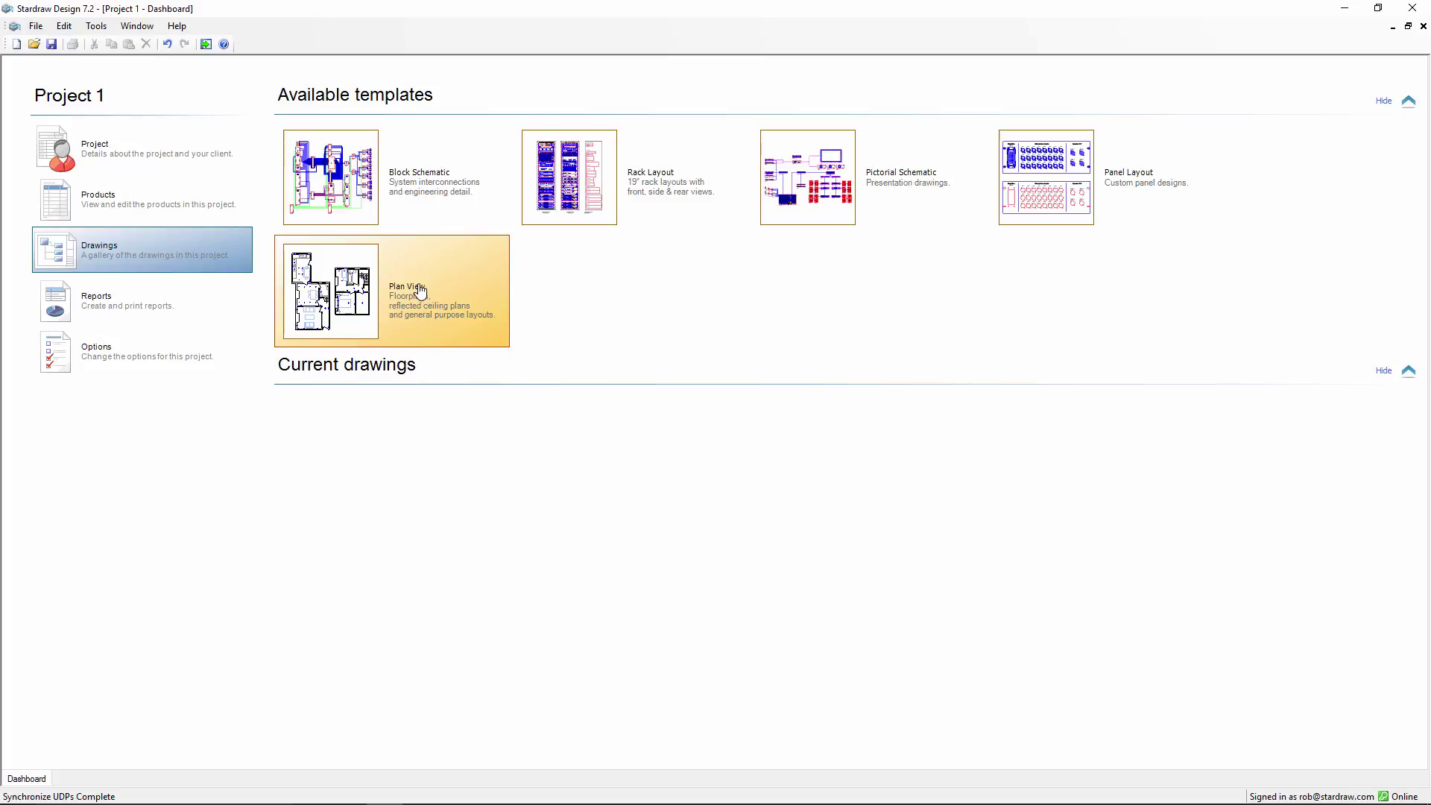
{"action": "left_click", "coordinate": [335, 189]}
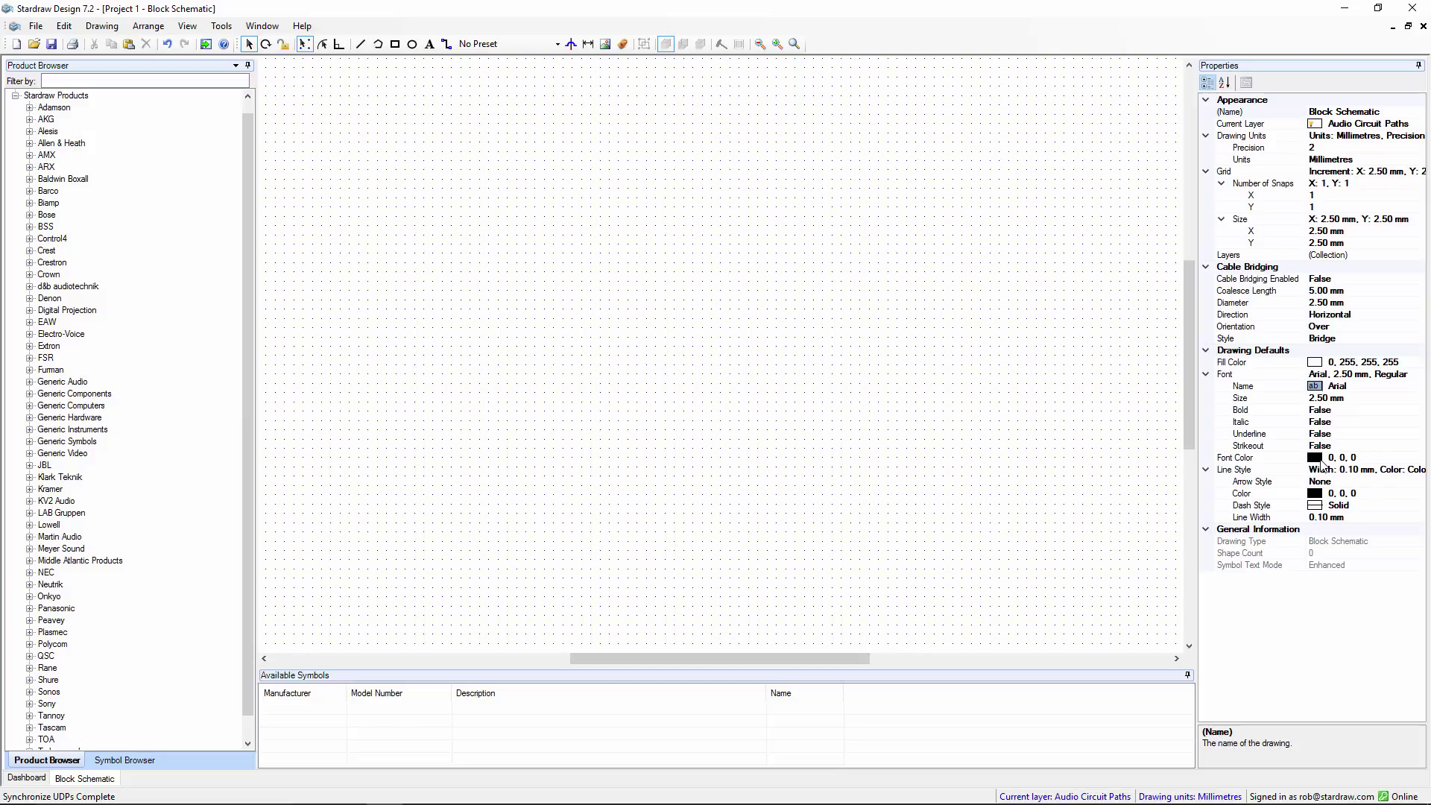
Set the Drawing Defaults text font to Comic Sans MS and its colour to blue (0, 0, 255).
{"action": "left_click", "coordinate": [1406, 387]}
{"action": "left_click", "coordinate": [1418, 386]}
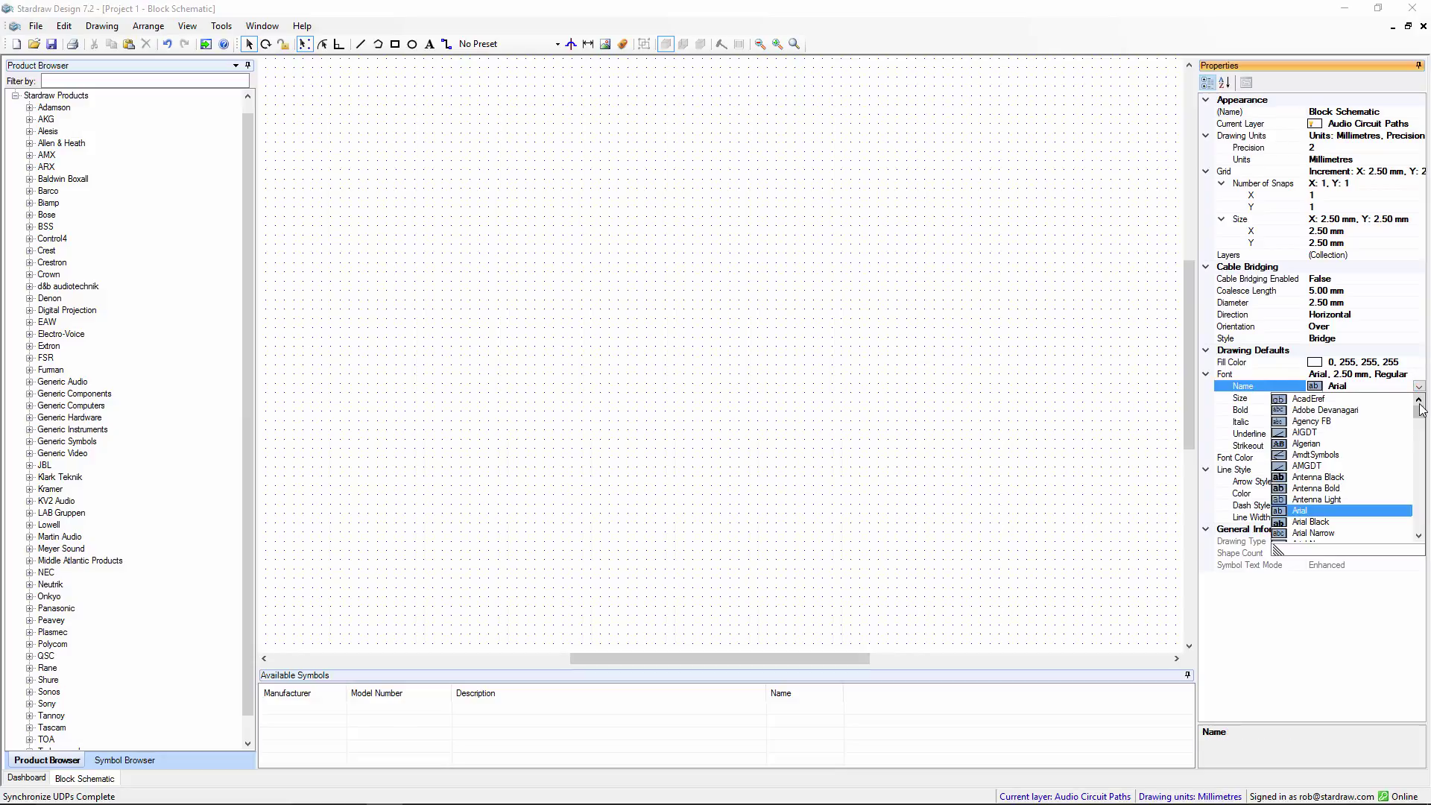
{"action": "left_click_drag", "start_coordinate": [1420, 408], "coordinate": [1421, 427]}
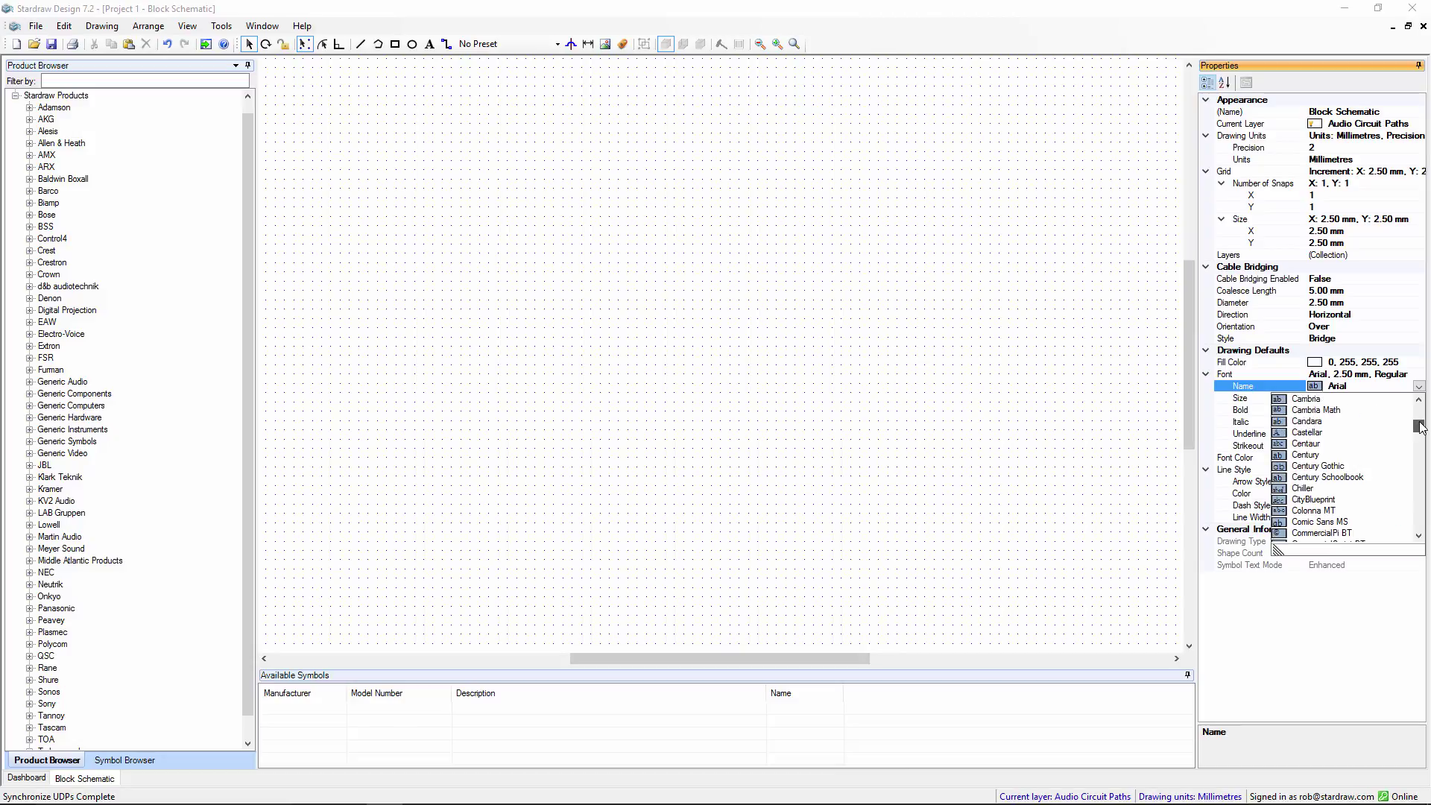
{"action": "left_click", "coordinate": [1338, 522]}
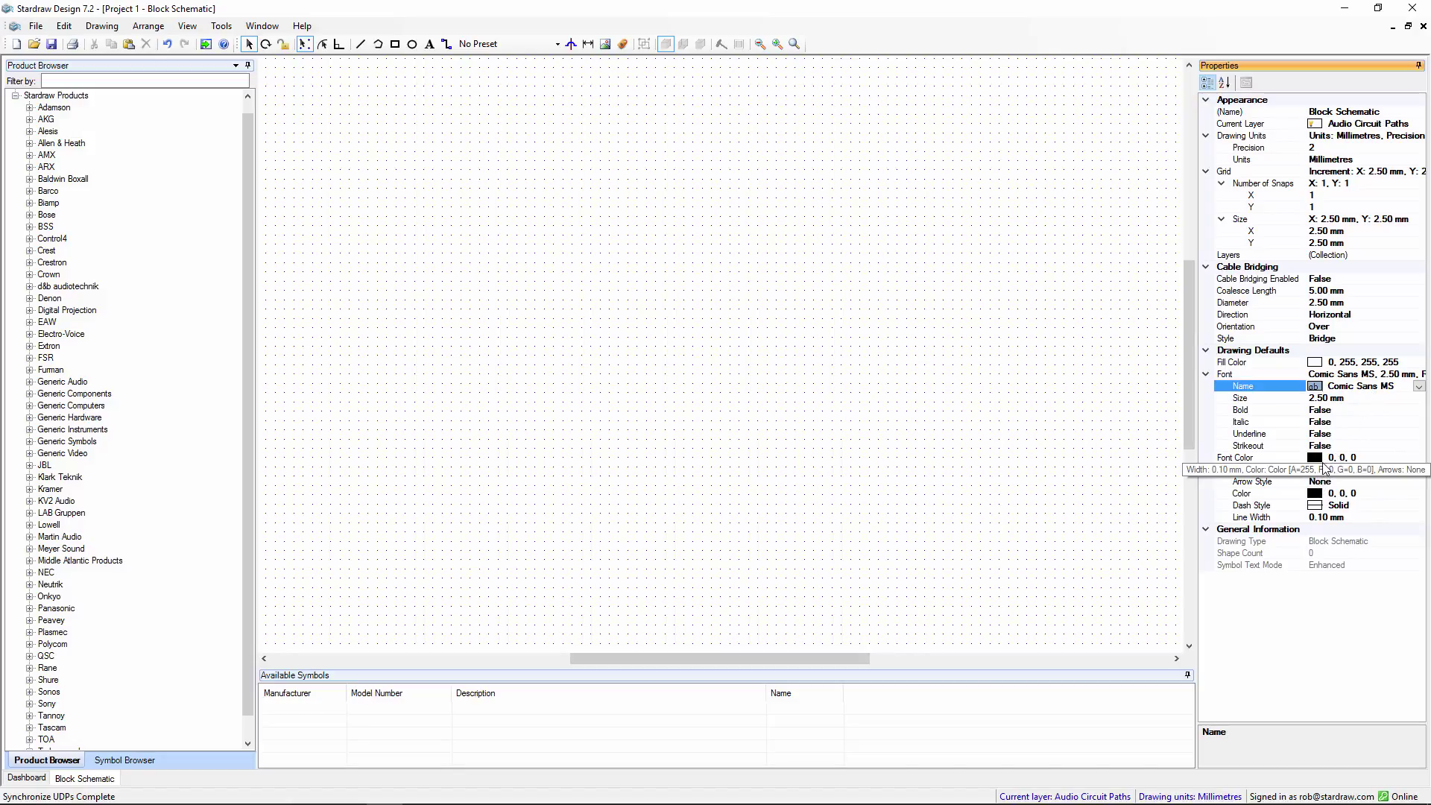
{"action": "left_click", "coordinate": [1317, 458]}
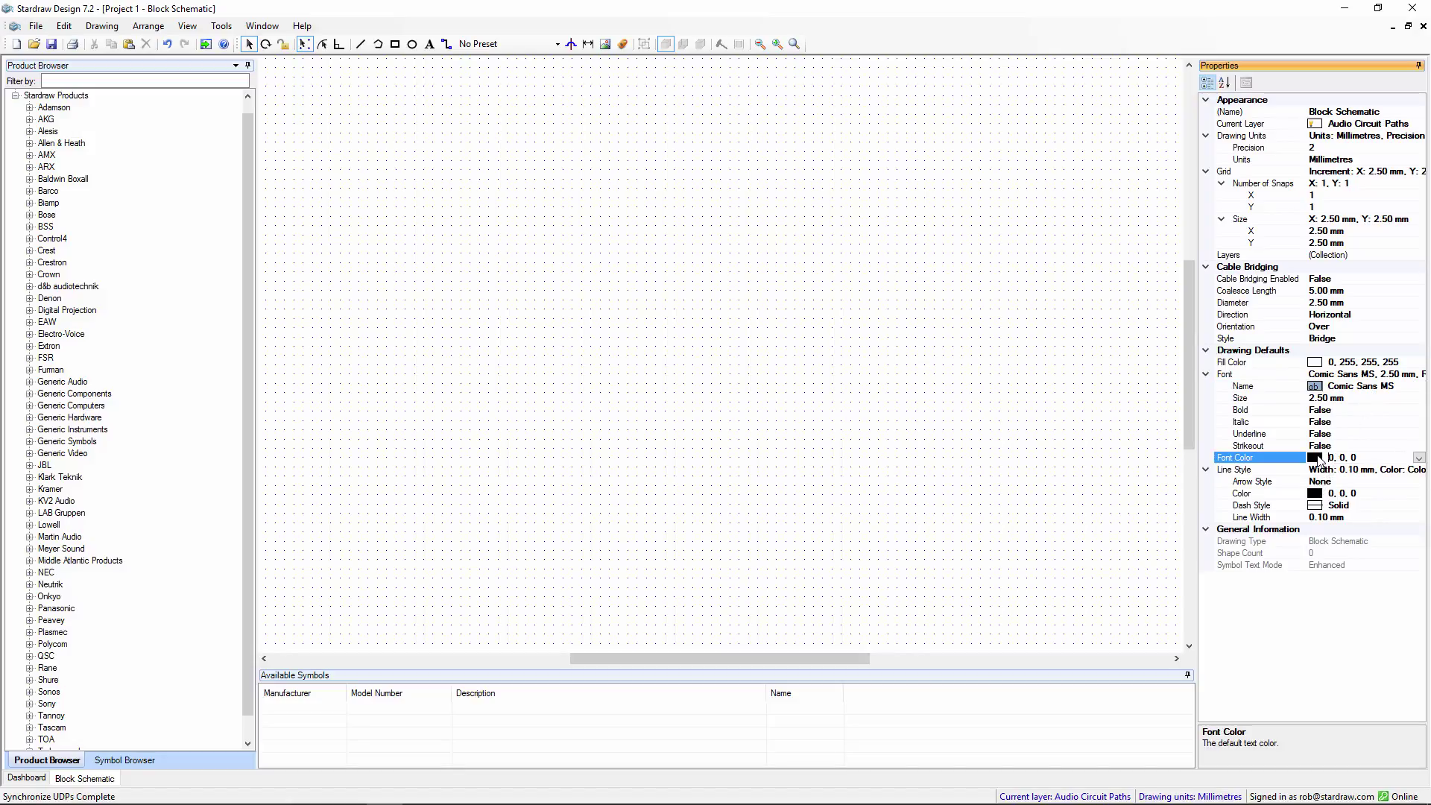
{"action": "left_click", "coordinate": [1417, 458]}
{"action": "left_click", "coordinate": [1397, 529]}
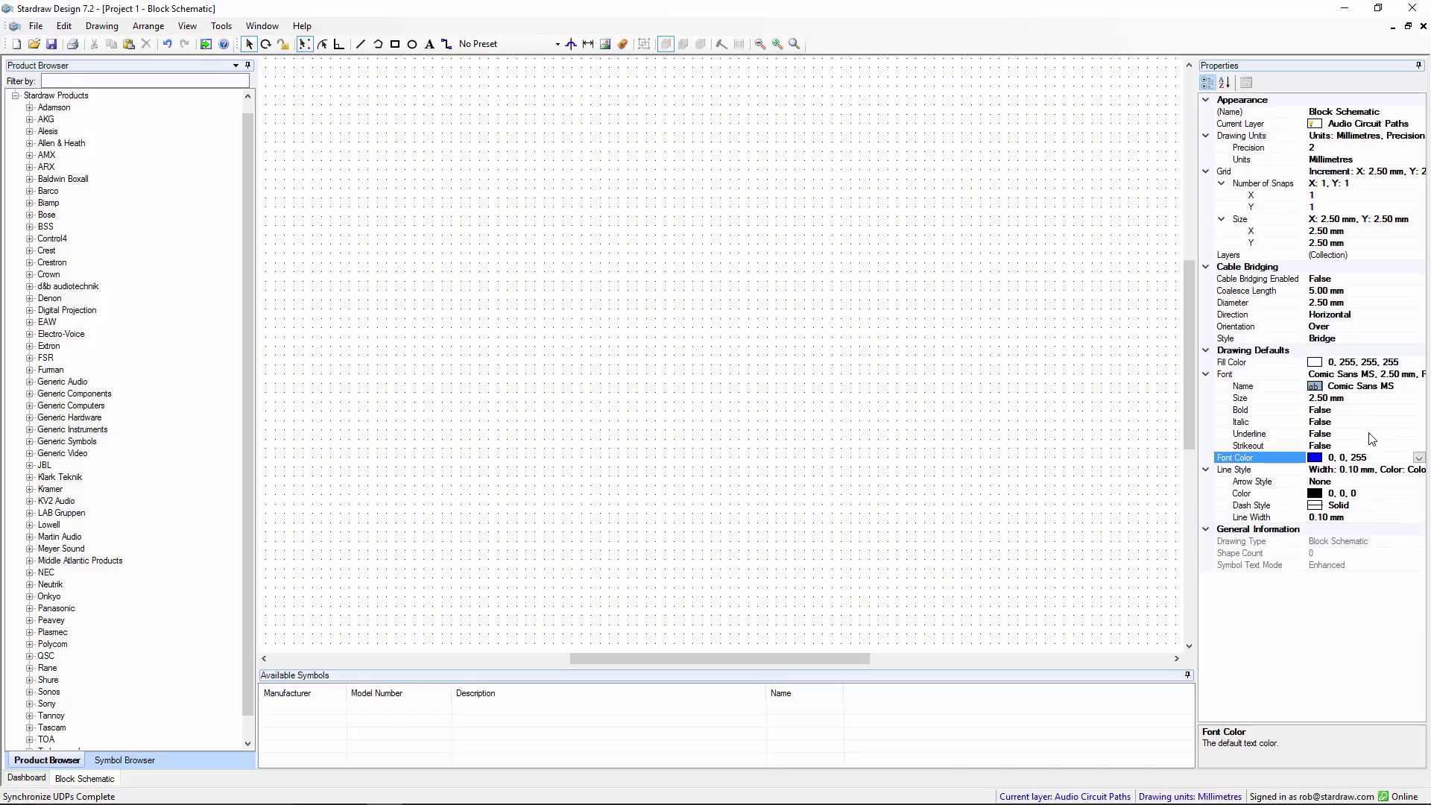
Save the current setup as a new user template called 'My Block Schematic'.
{"action": "left_click", "coordinate": [641, 305]}
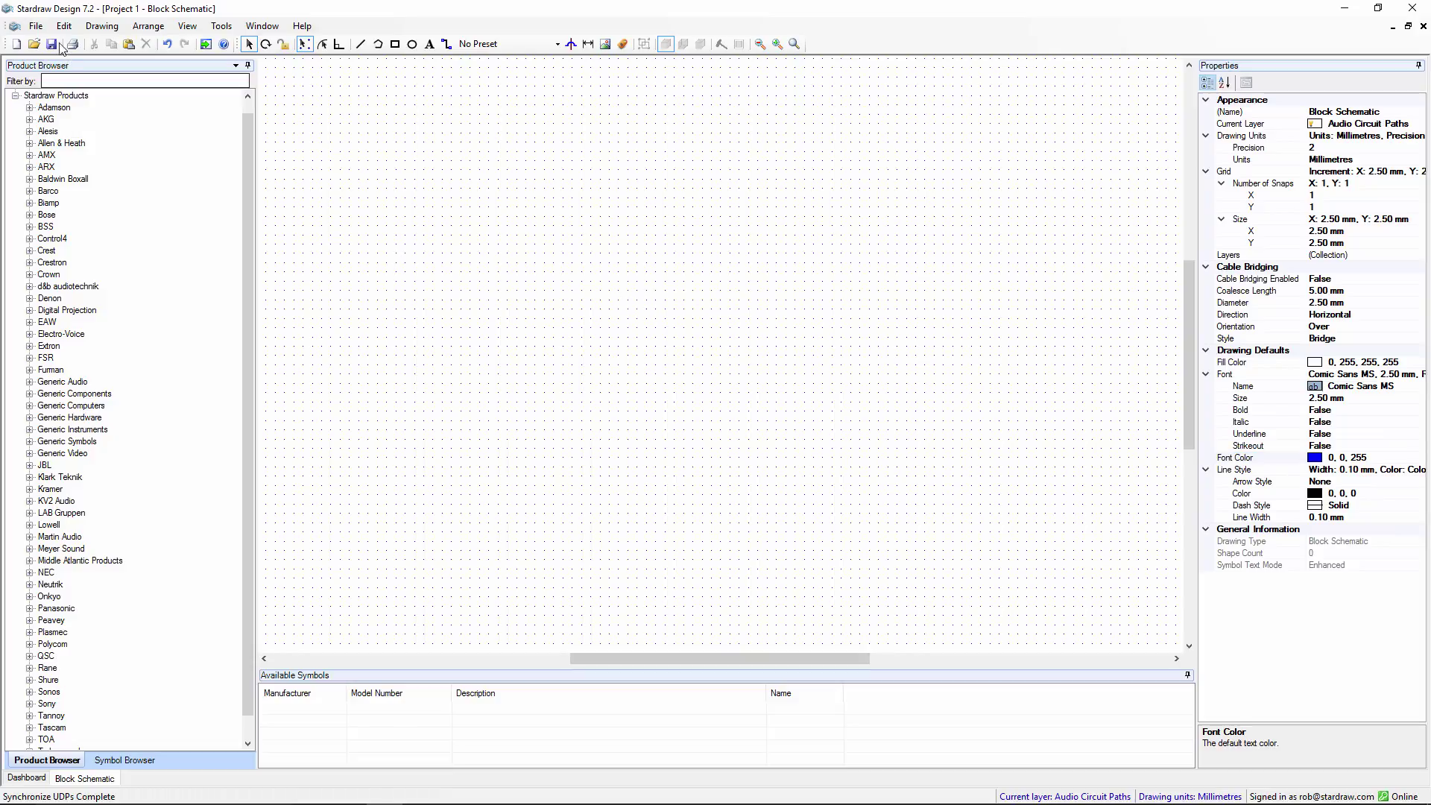
{"action": "left_click", "coordinate": [35, 26]}
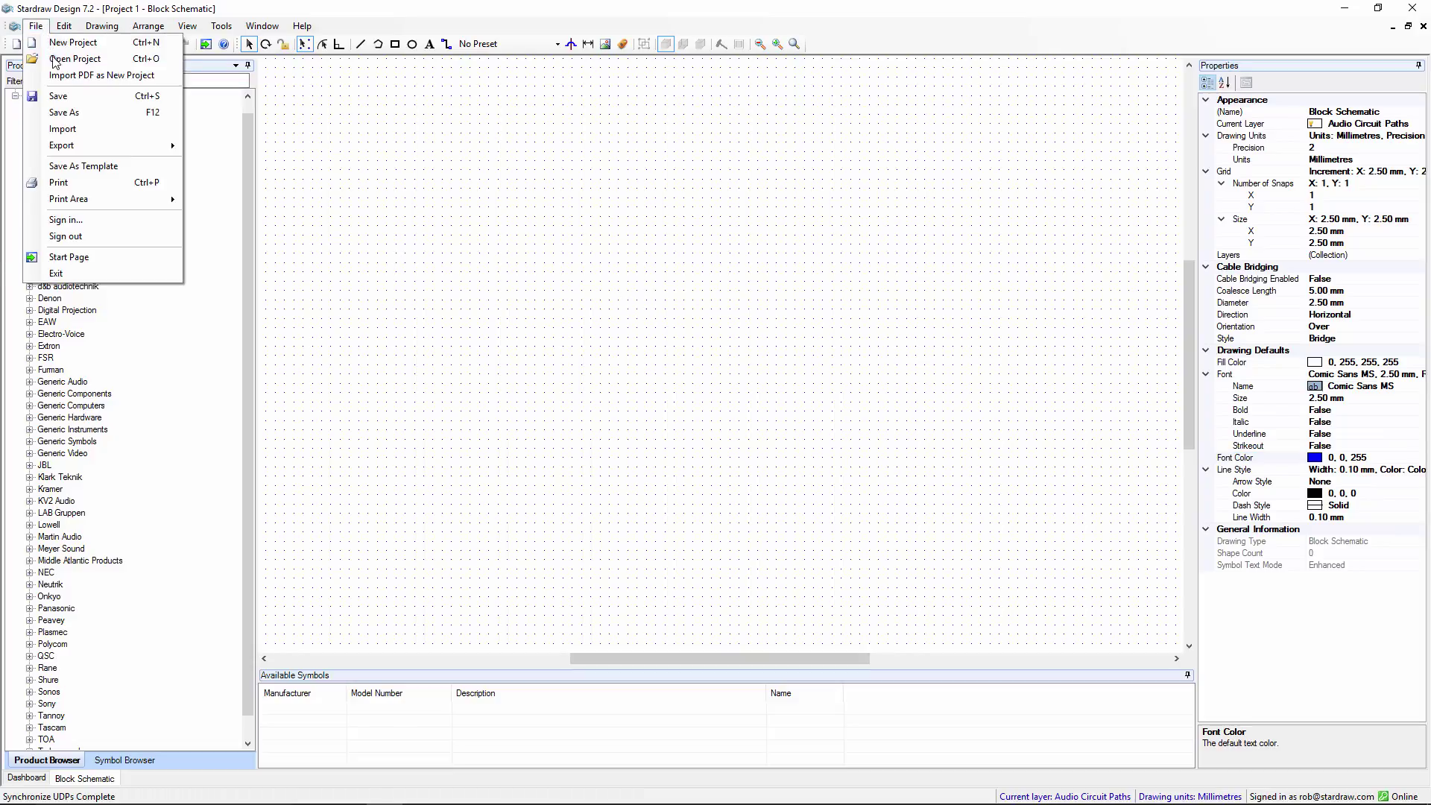
{"action": "left_click", "coordinate": [87, 166]}
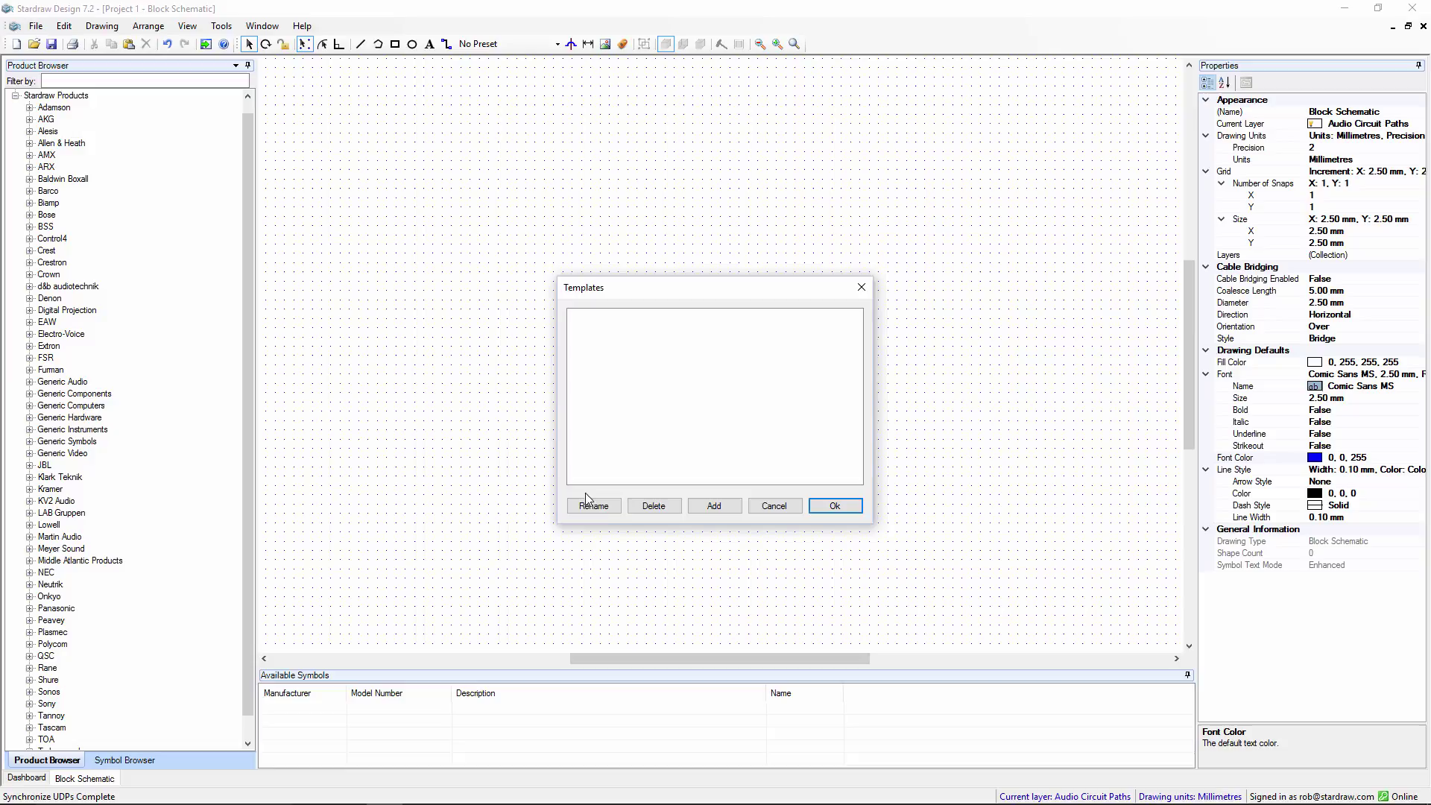
{"action": "left_click", "coordinate": [705, 510]}
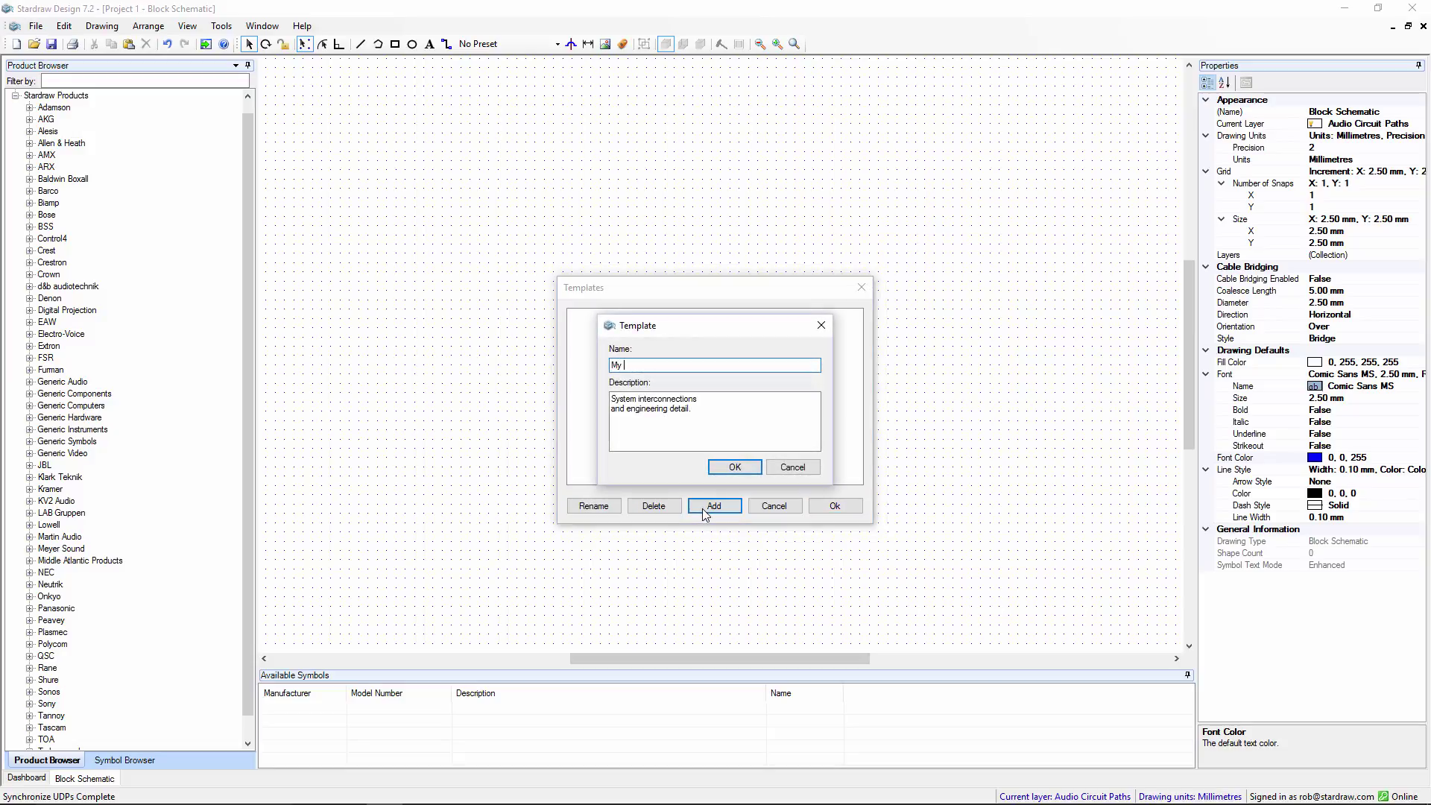
{"action": "type", "text": "My Block Schematic"}
{"action": "left_click", "coordinate": [746, 468]}
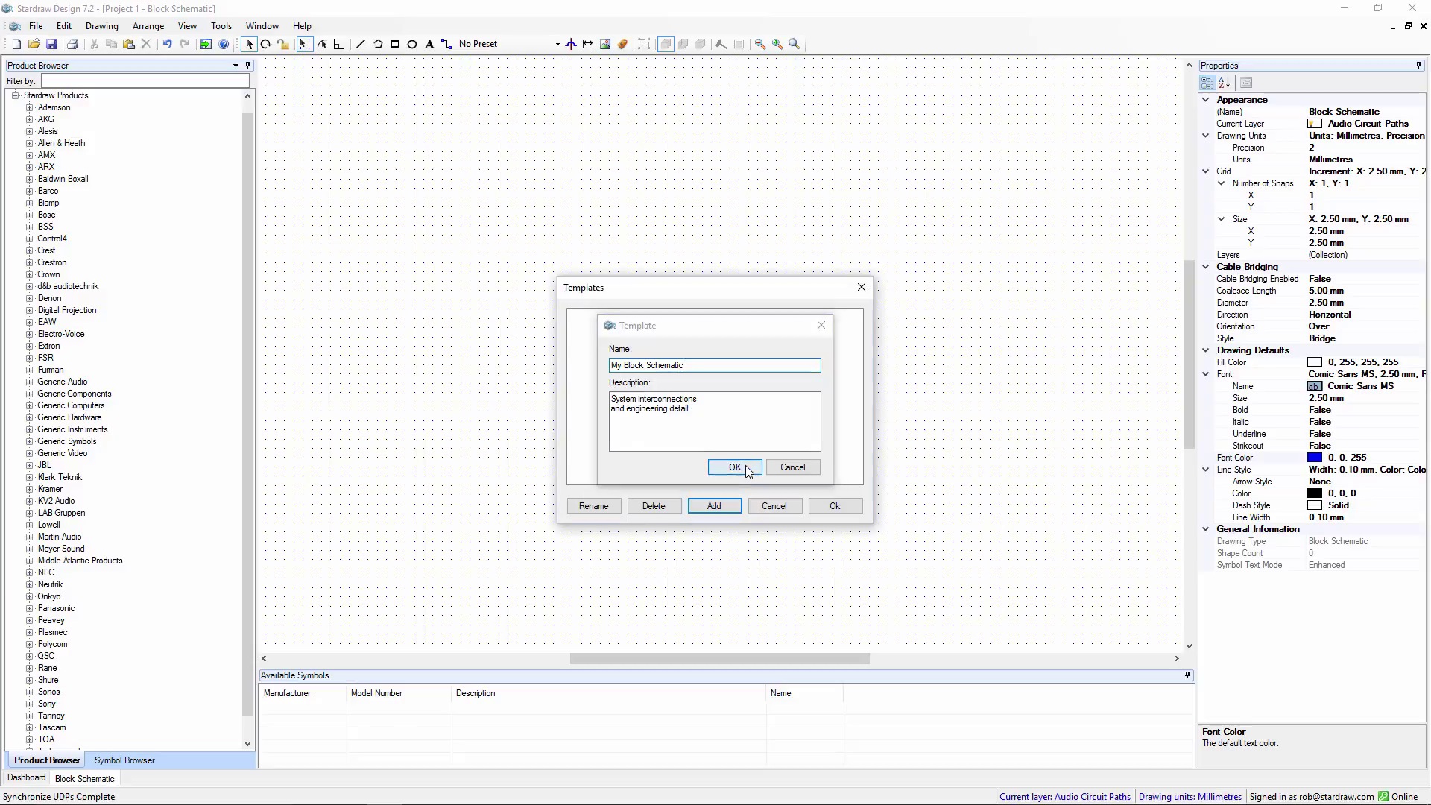
{"action": "left_click", "coordinate": [836, 507]}
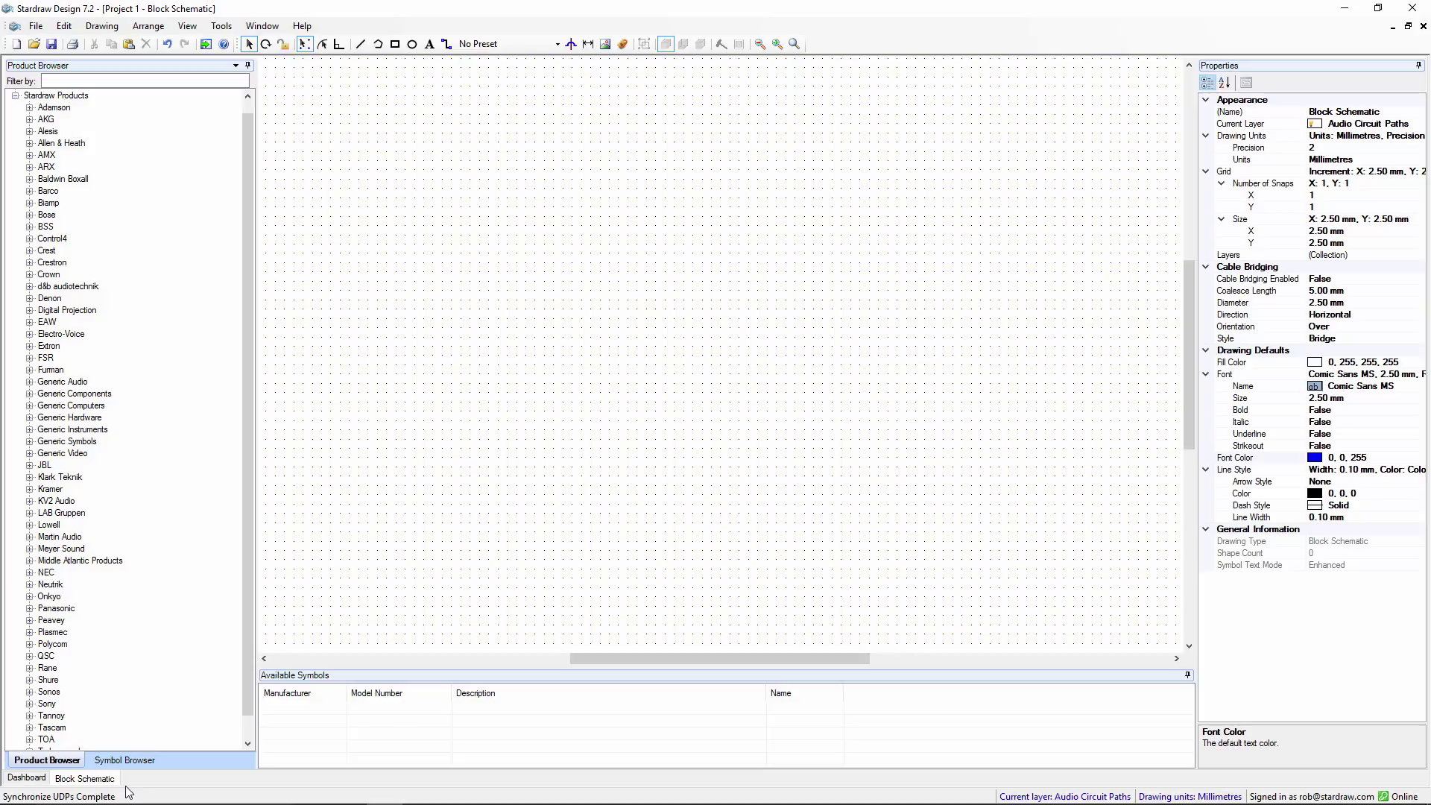
Go back to the Project 1 Dashboard to see My Block Schematic listed.
{"action": "left_click", "coordinate": [27, 778]}
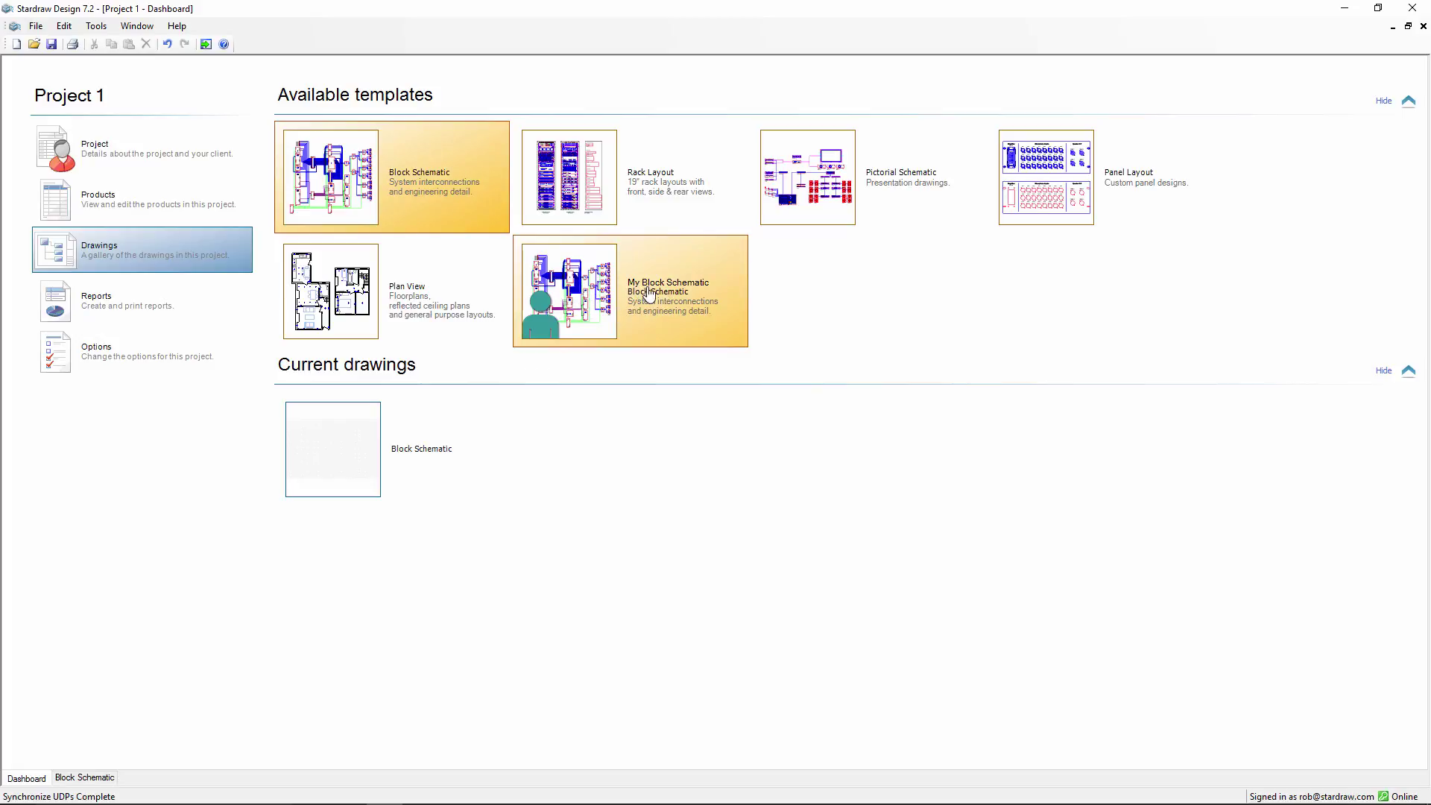
Start a drawing from My Block Schematic and place a 'Hello World' text label near the top.
{"action": "double_click", "coordinate": [584, 303]}
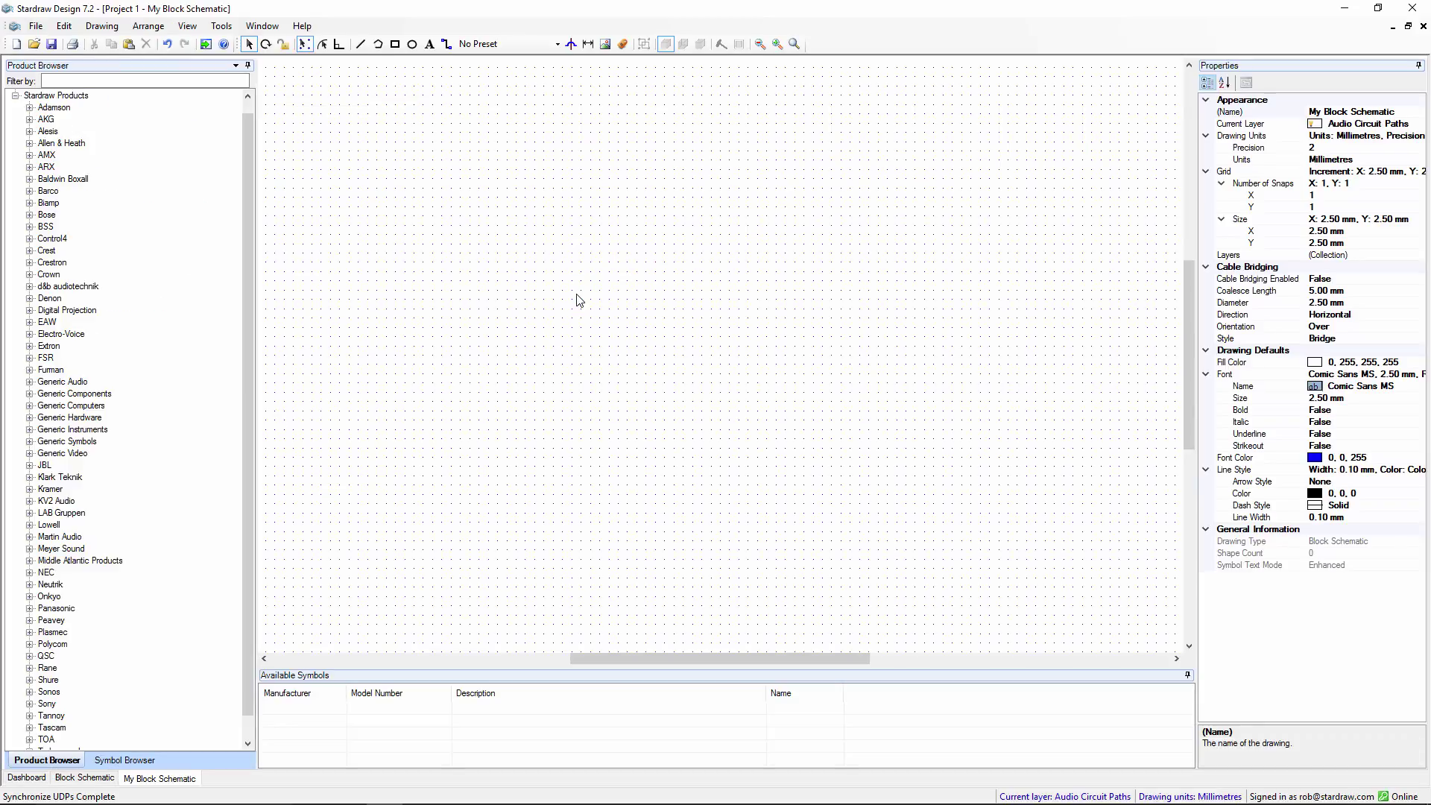
{"action": "left_click", "coordinate": [430, 44]}
{"action": "left_click", "coordinate": [565, 241]}
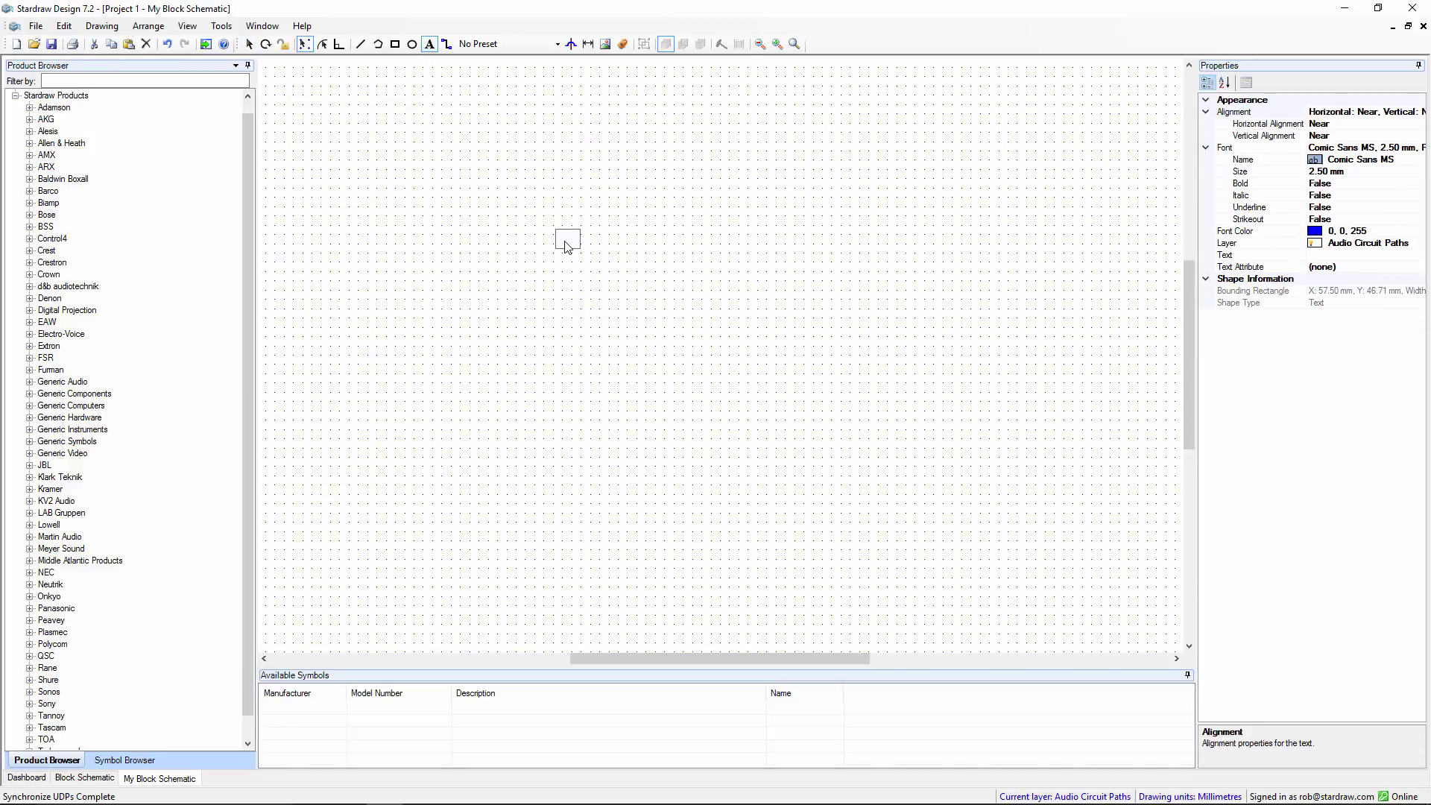
{"action": "type", "text": "Hello World"}
{"action": "key", "text": "Escape"}
{"action": "scroll", "coordinate": [580, 234], "scroll_direction": "up", "scroll_amount": 3, "text": "ctrl"}
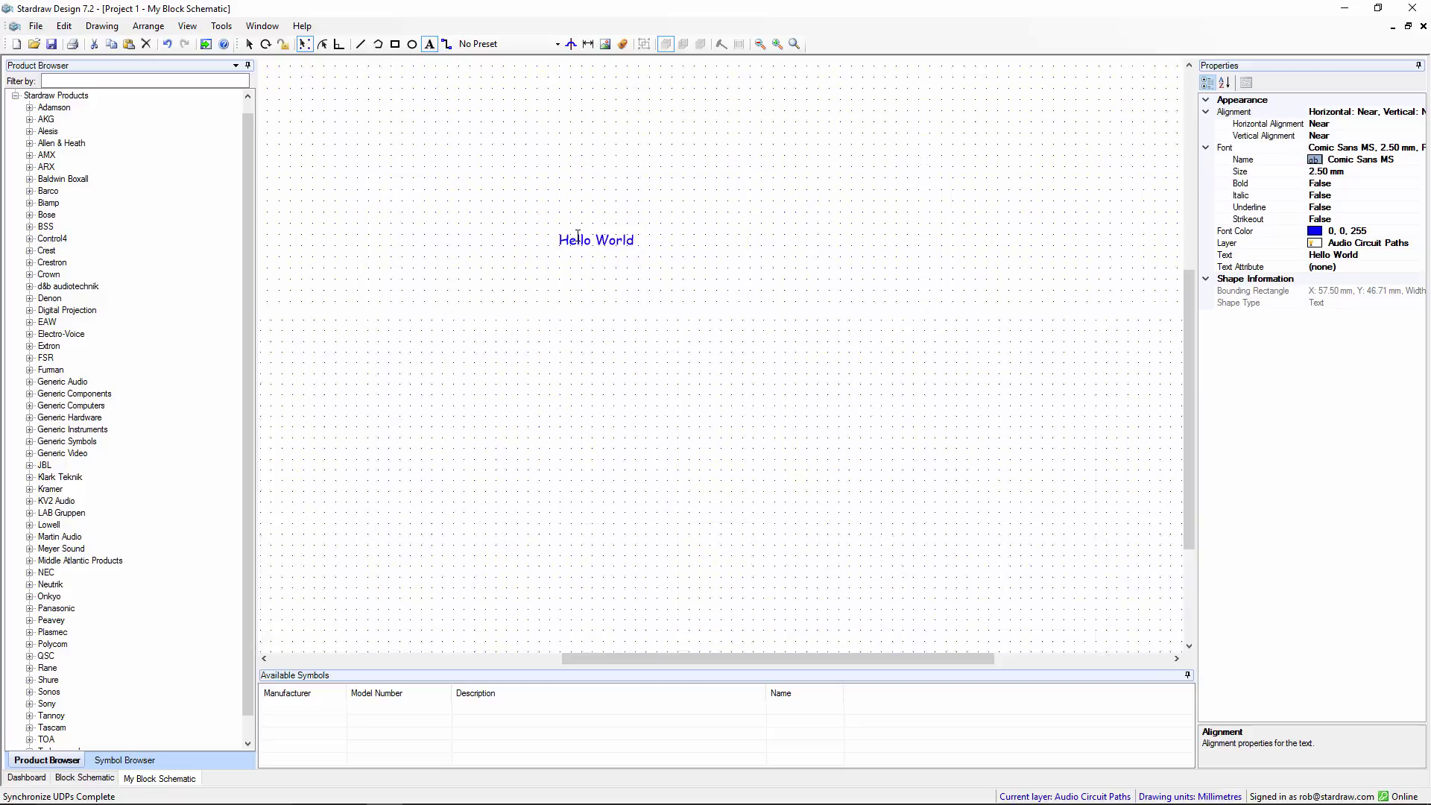
{"action": "scroll", "coordinate": [580, 235], "scroll_direction": "up", "scroll_amount": 1, "text": "ctrl"}
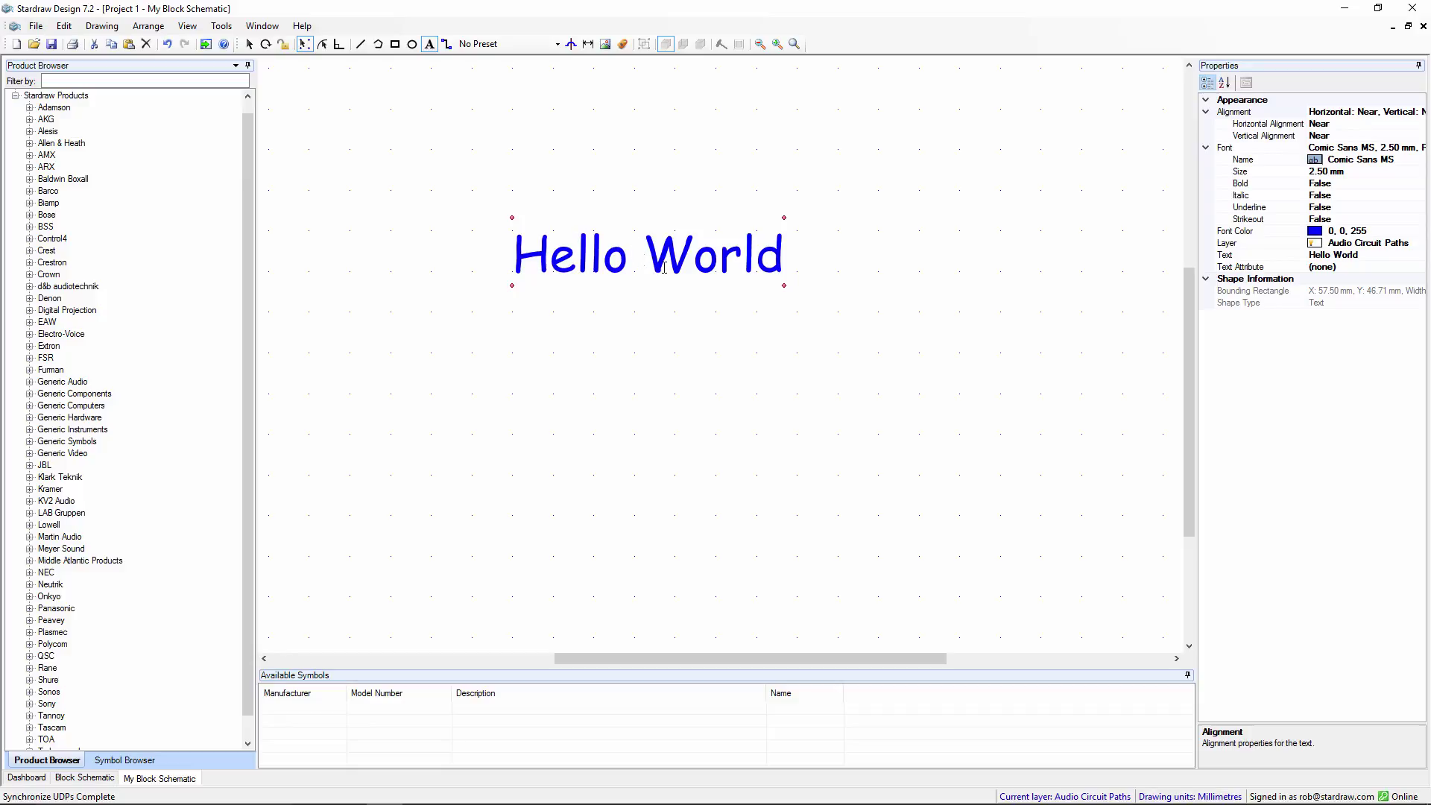
{"action": "key", "text": "Escape"}
{"action": "left_click", "coordinate": [1028, 339]}
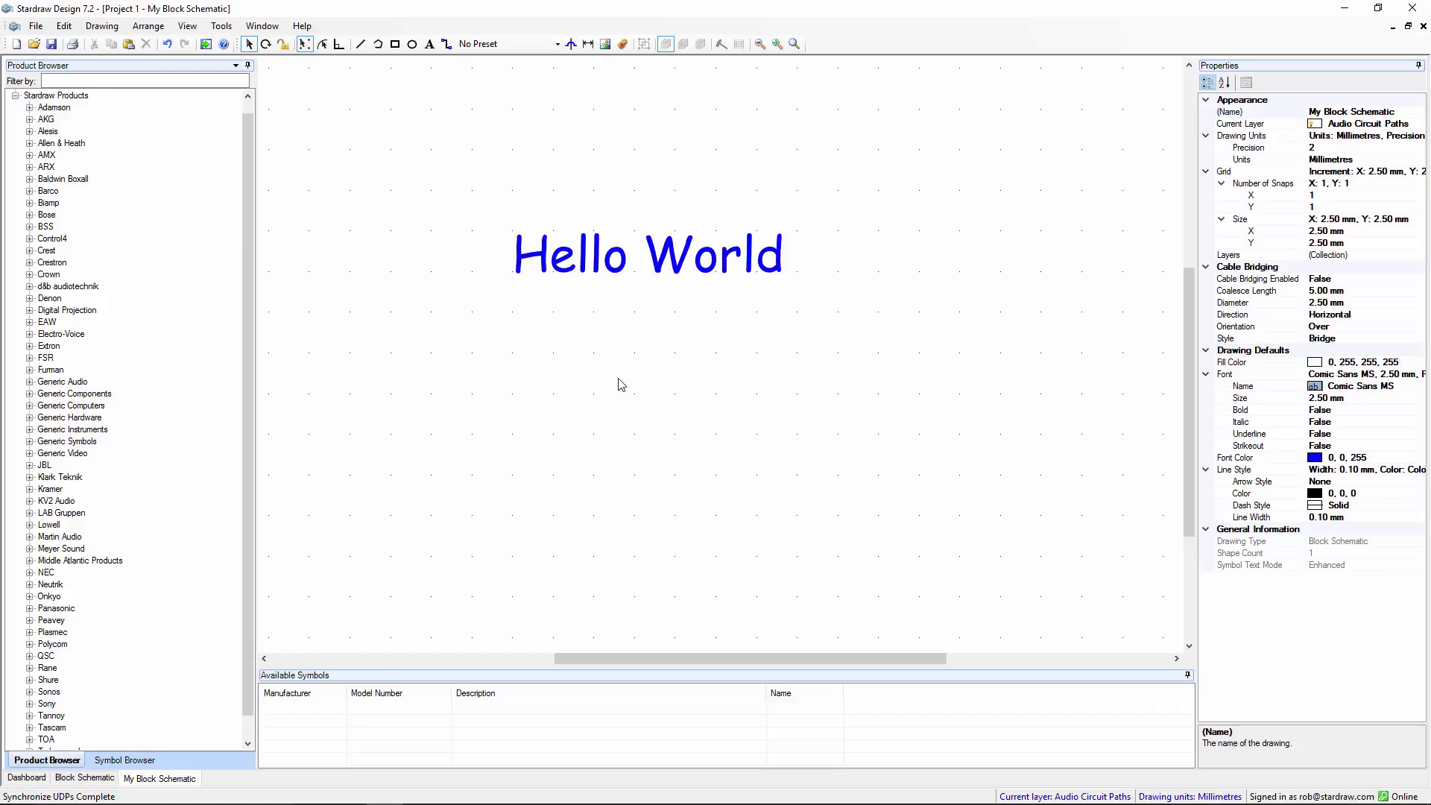
Delete the My Block Schematic user template and return to the Project 1 Dashboard.
{"action": "left_click", "coordinate": [38, 27]}
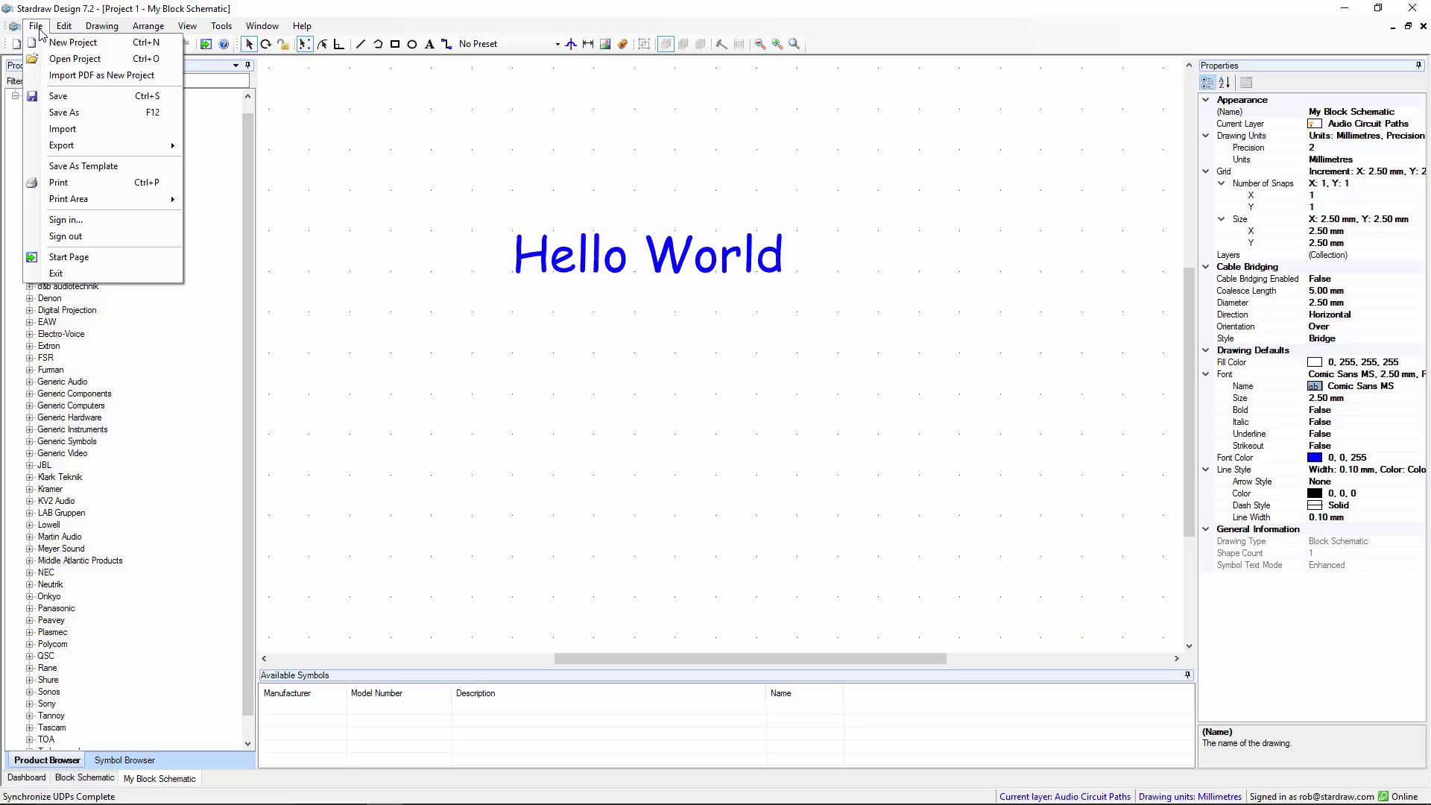
{"action": "left_click", "coordinate": [95, 167]}
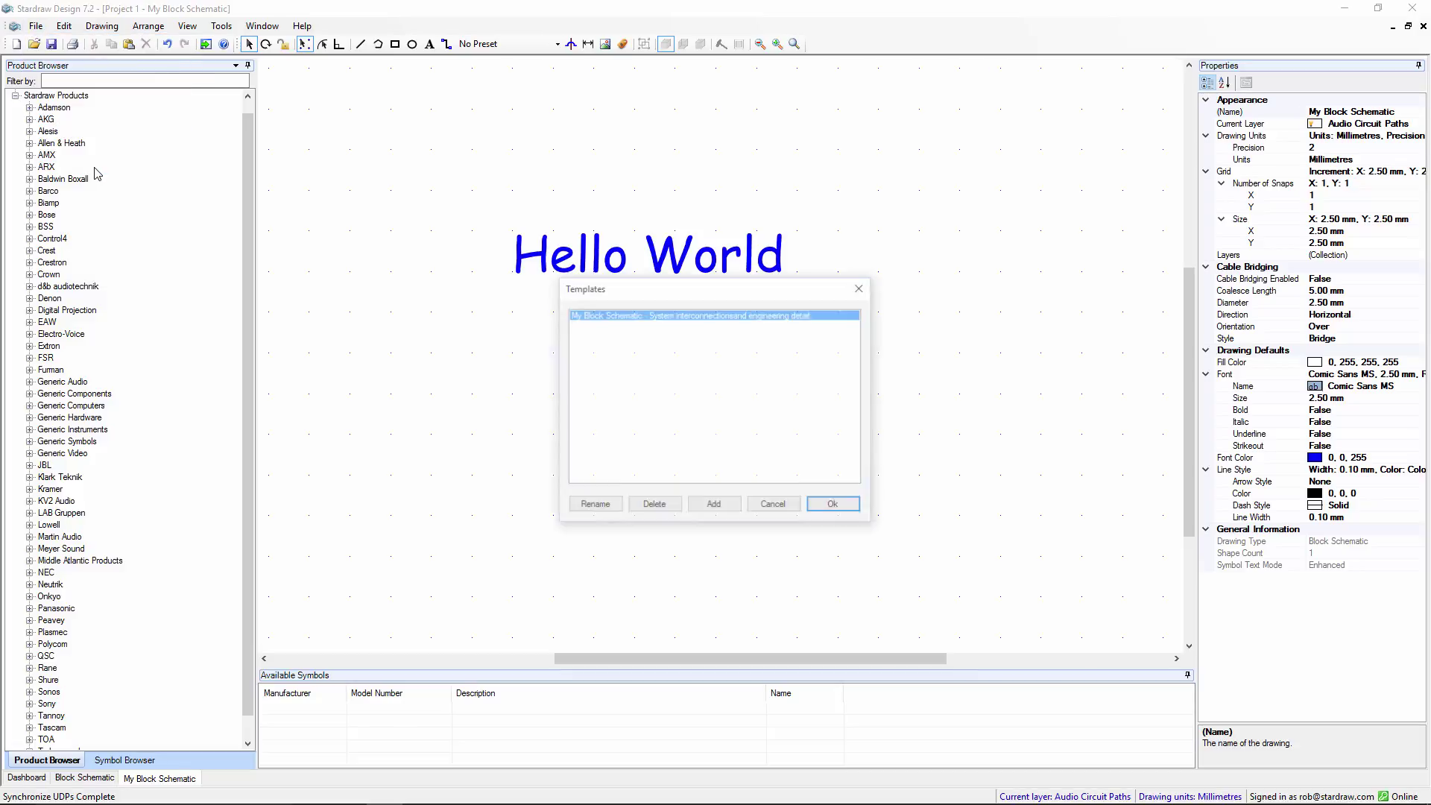
{"action": "left_click", "coordinate": [669, 513]}
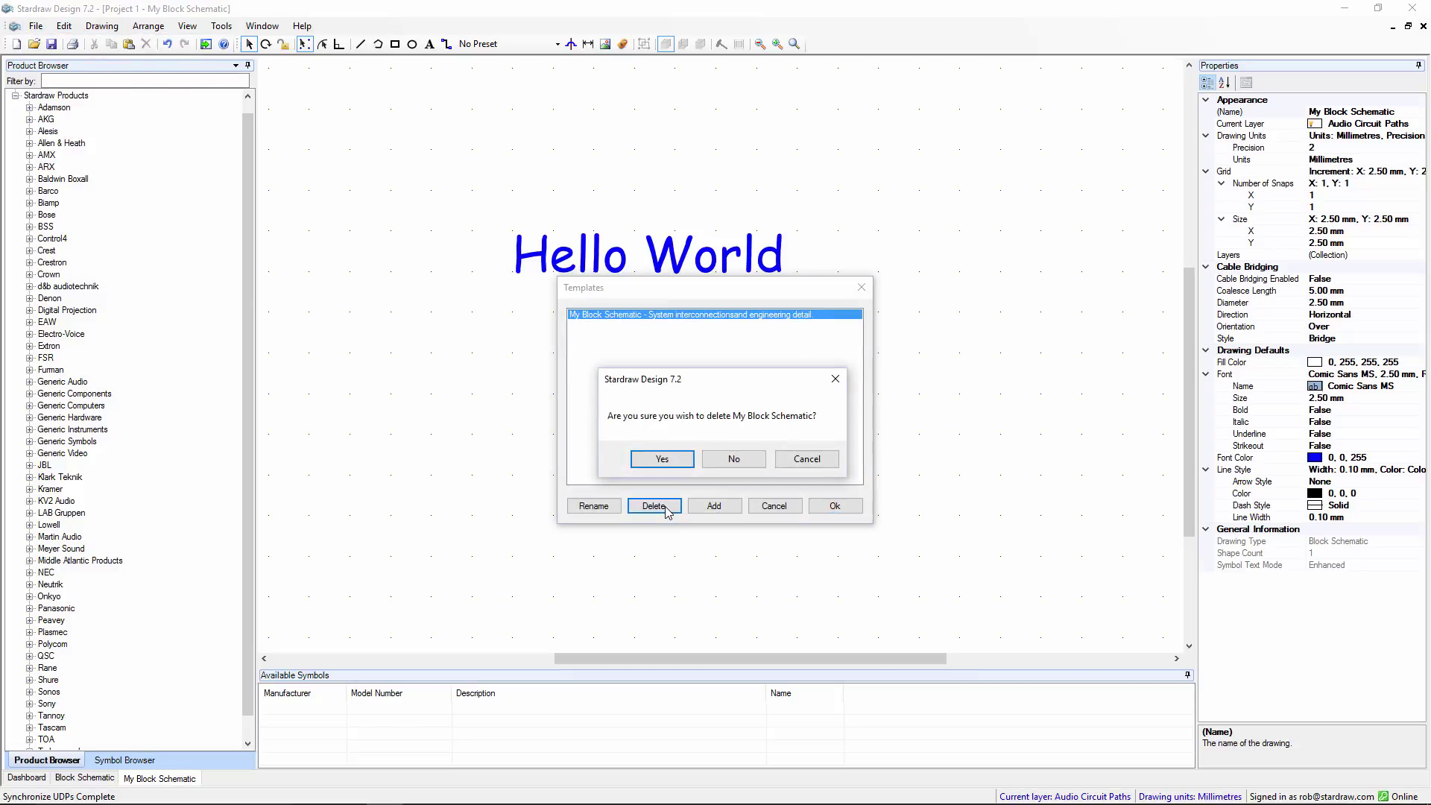
{"action": "left_click", "coordinate": [663, 459]}
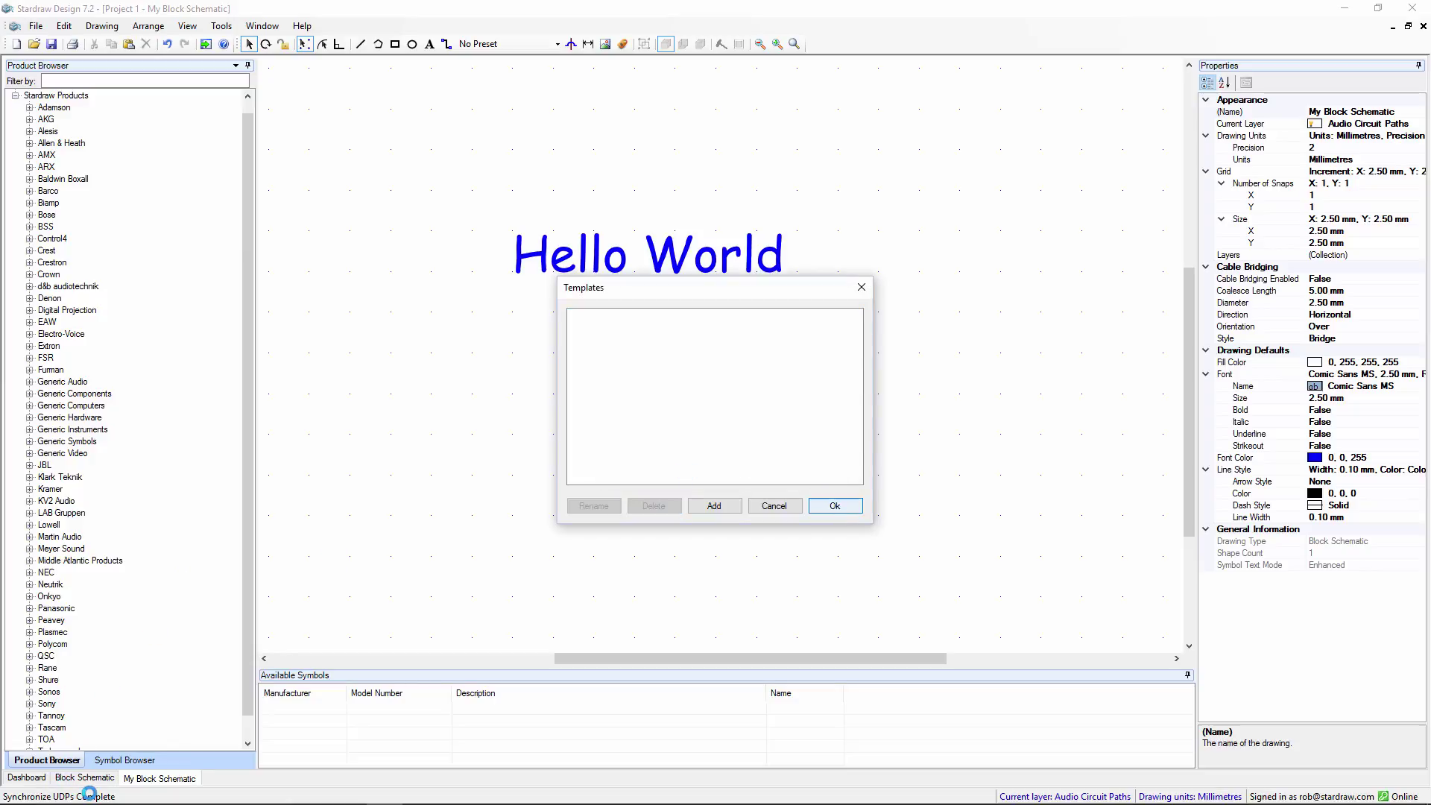
{"action": "key", "text": "Return"}
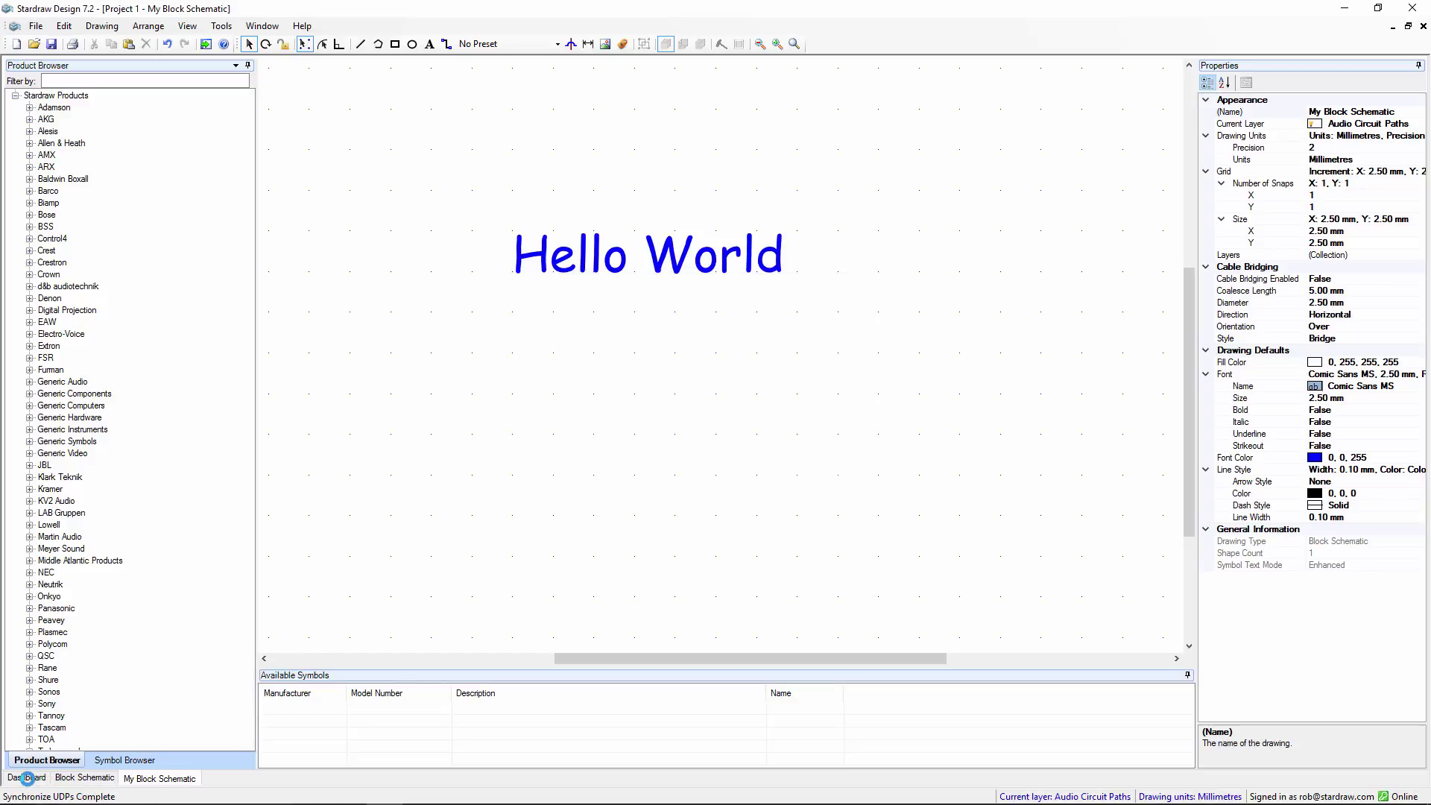
{"action": "left_click", "coordinate": [28, 777]}
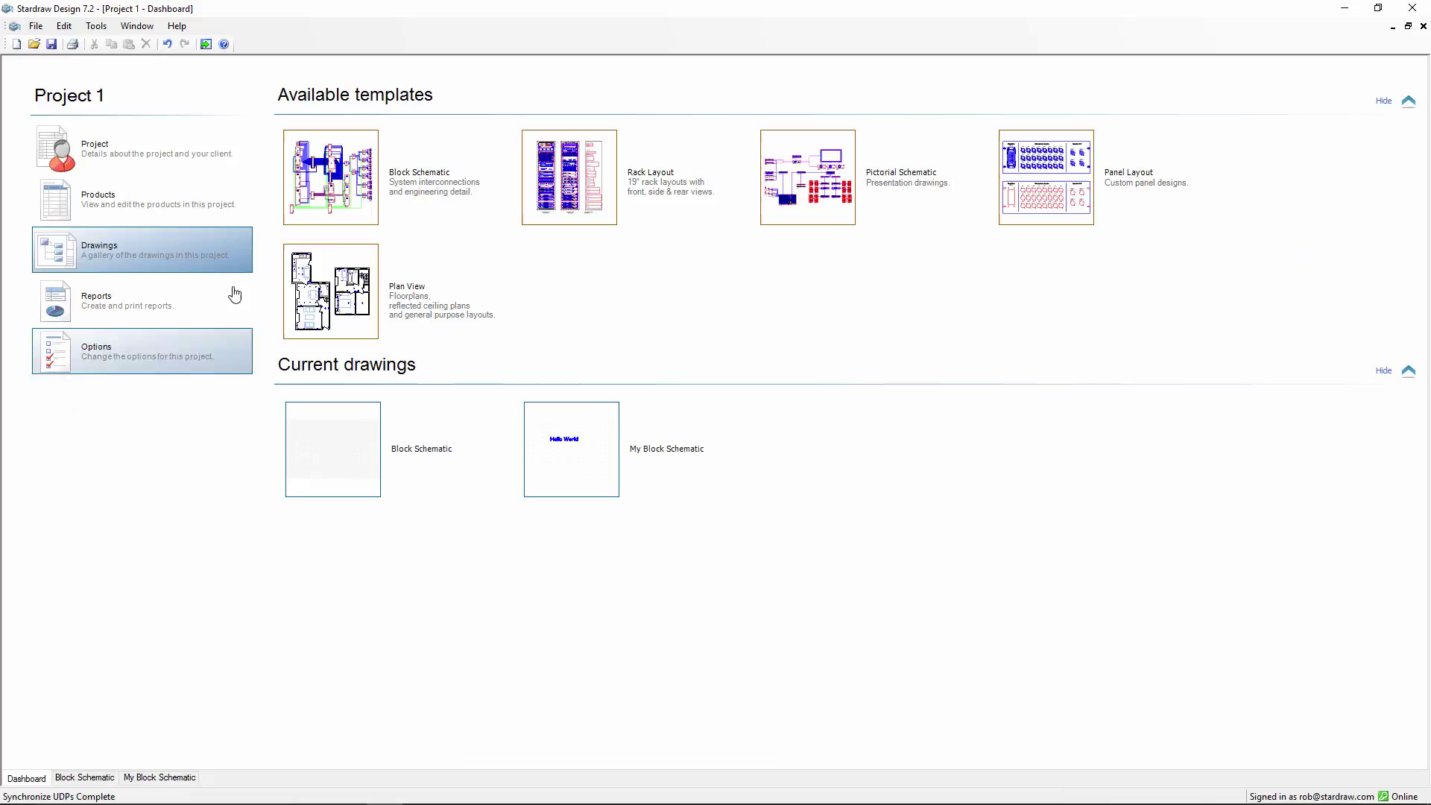